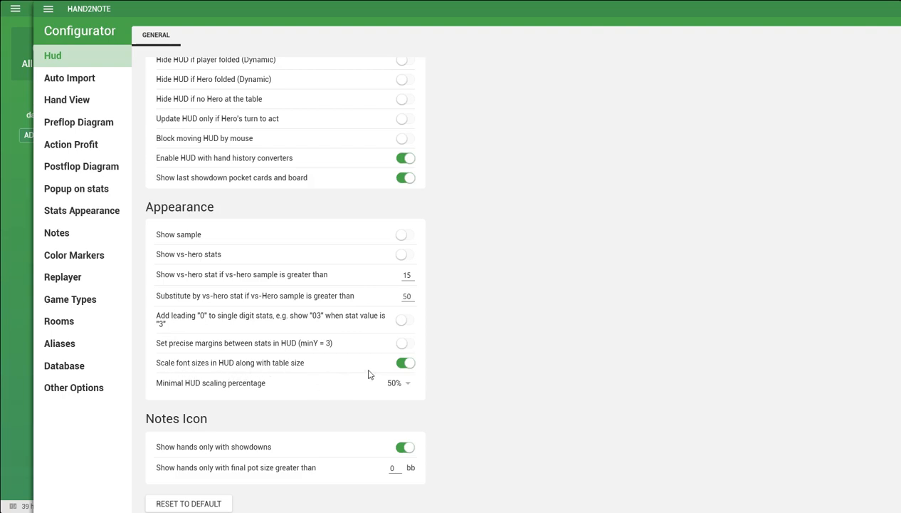
Set the minimal HUD scaling percentage to 0% in the HUD appearance settings and close the Configurator.
click(409, 386)
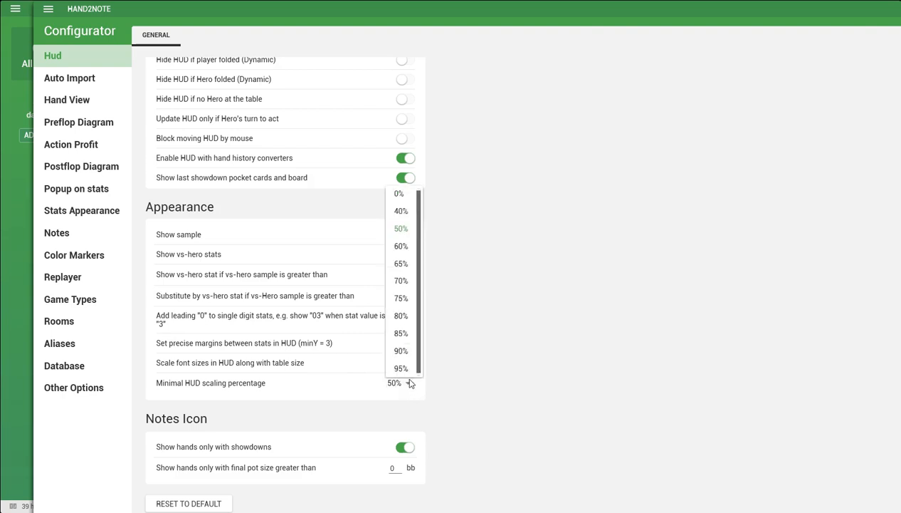
click(399, 194)
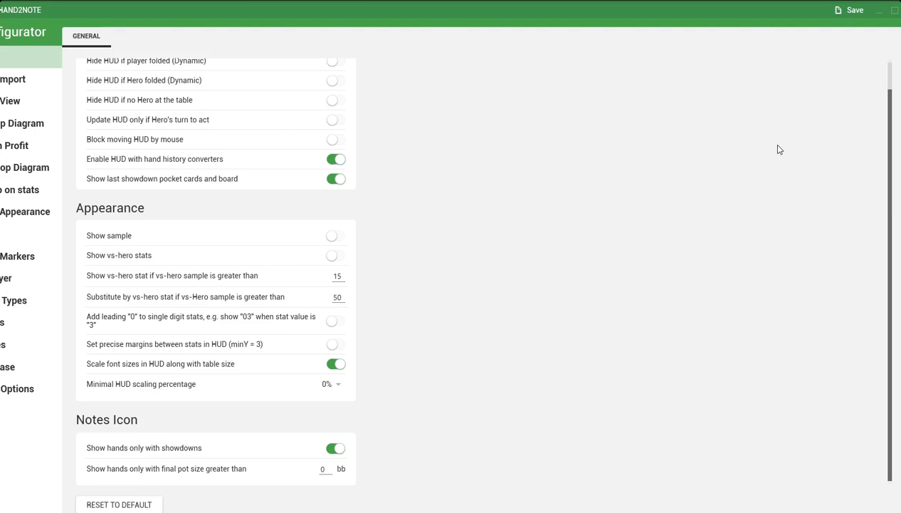
drag(479, 19, 520, 18)
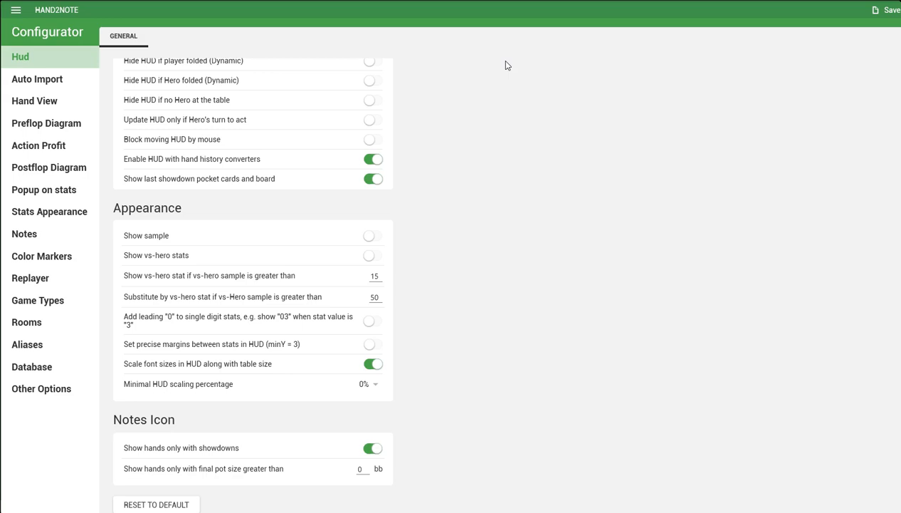
drag(900, 90, 899, 90)
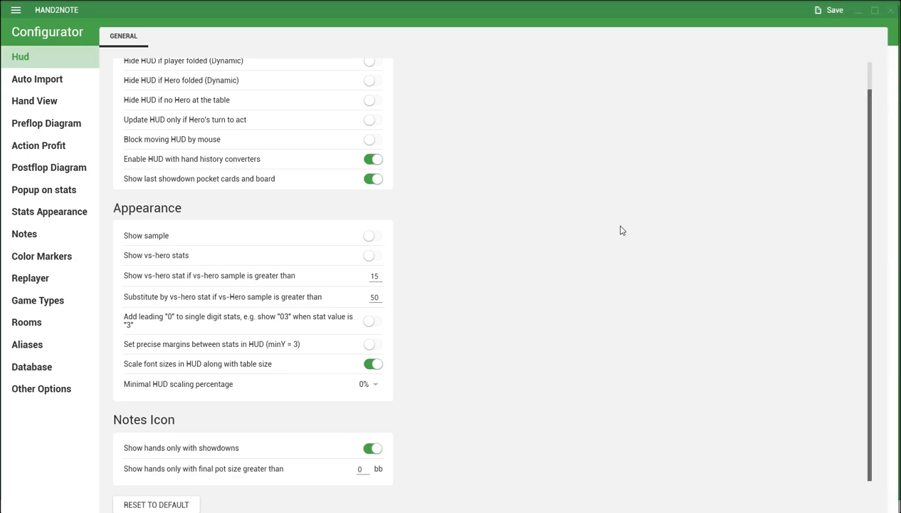
click(890, 10)
Open the HUD Editor and switch to the HUD "w34z3l's Tiderian Shuttle".
click(16, 8)
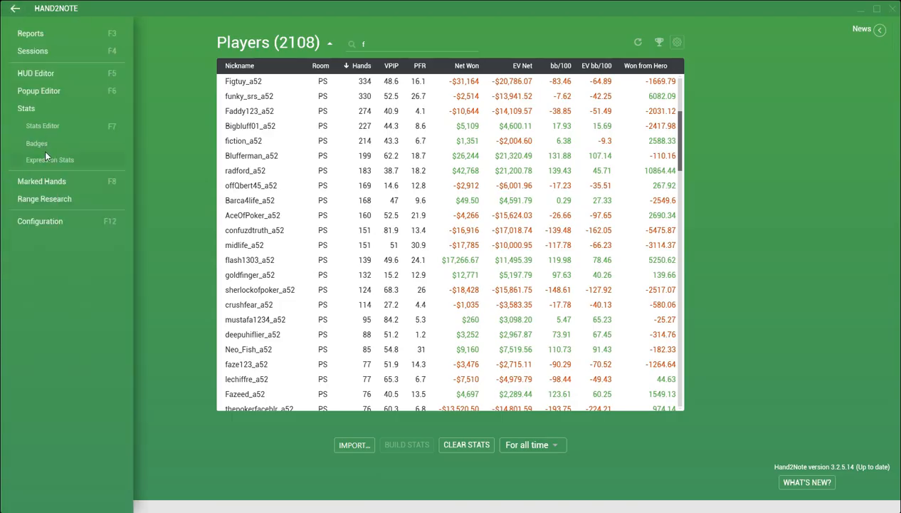
click(40, 77)
click(745, 9)
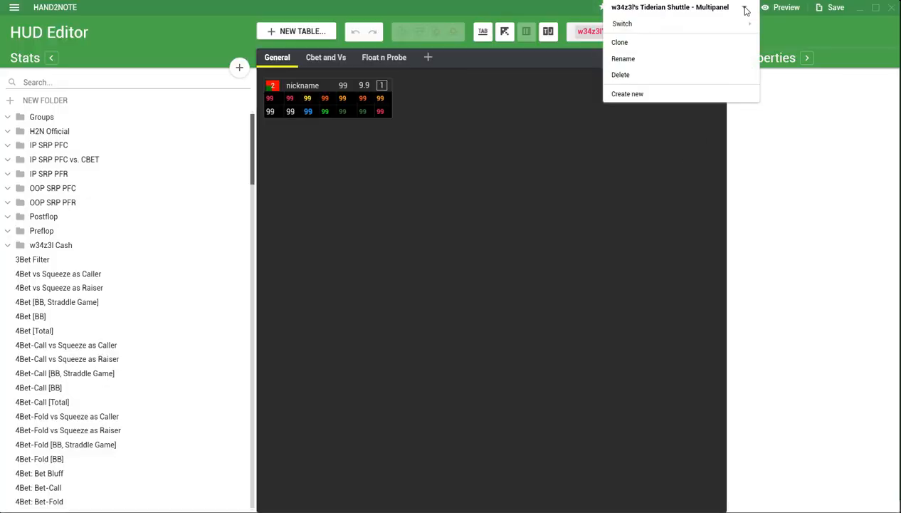
mouse_move(613, 24)
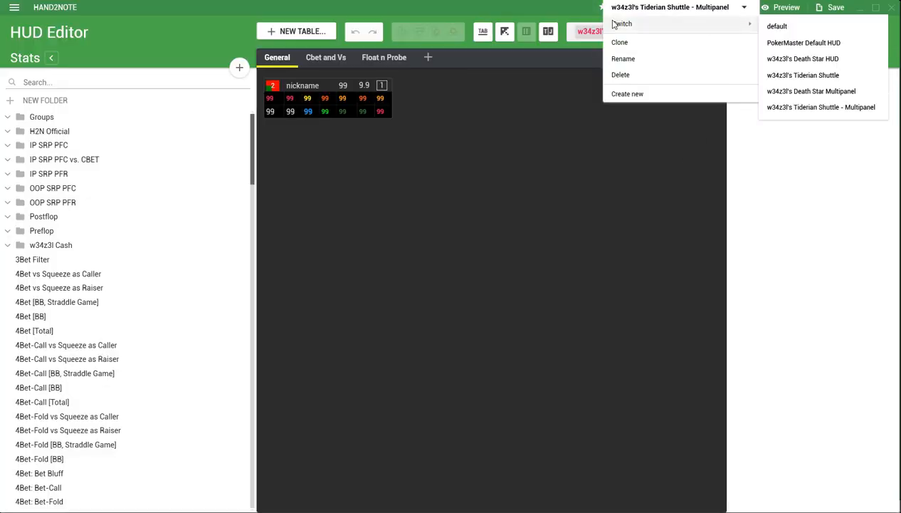
click(813, 76)
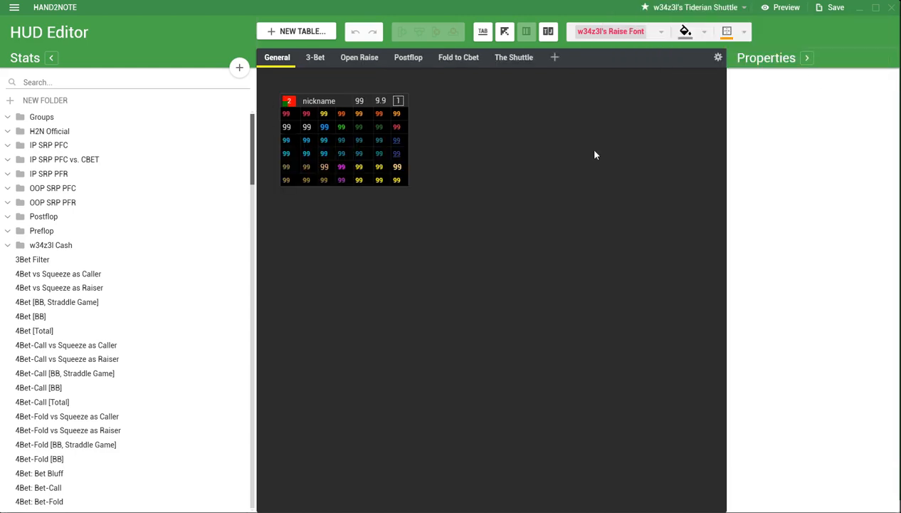
click(743, 8)
mouse_move(712, 27)
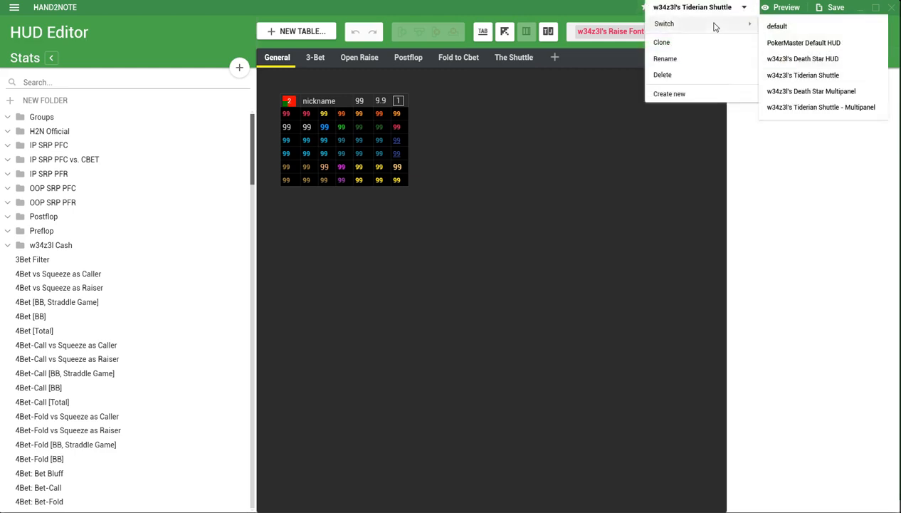
click(807, 76)
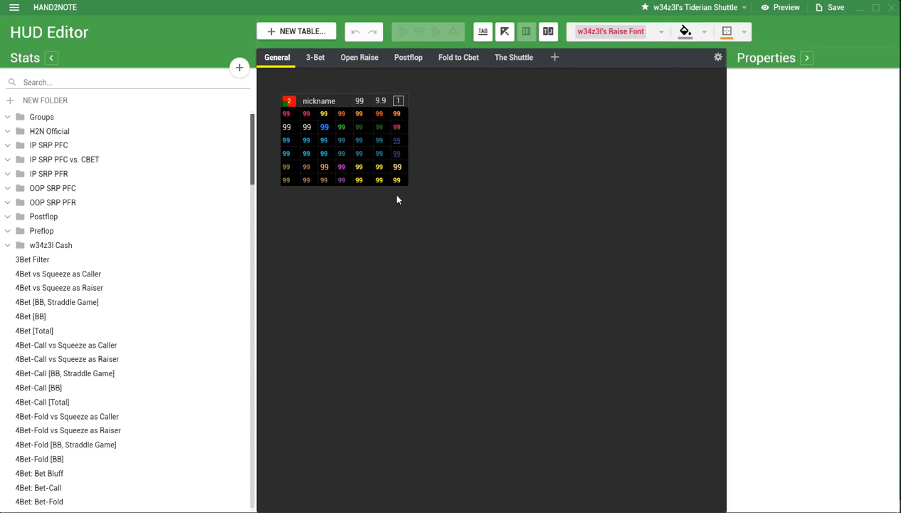
Select the whole block of stat cells below the nickname row on the General panel.
click(289, 117)
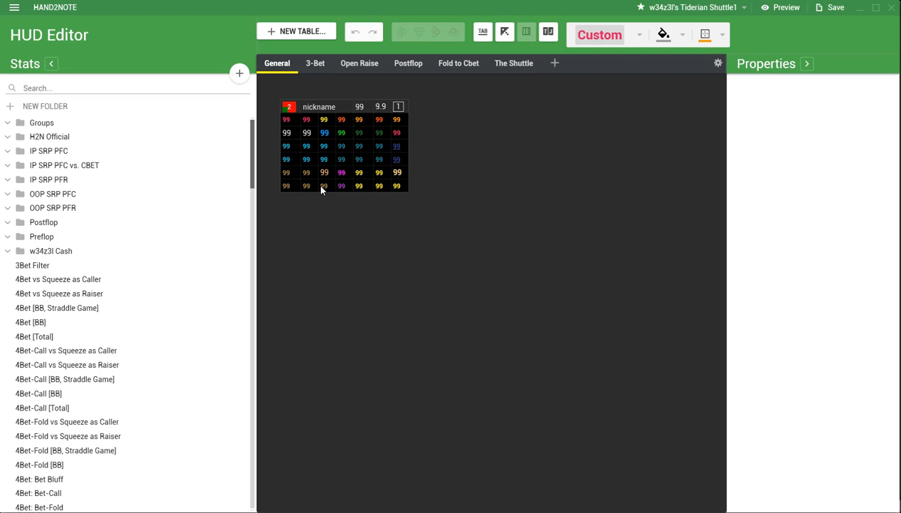
click(288, 118)
mouse_move(398, 188)
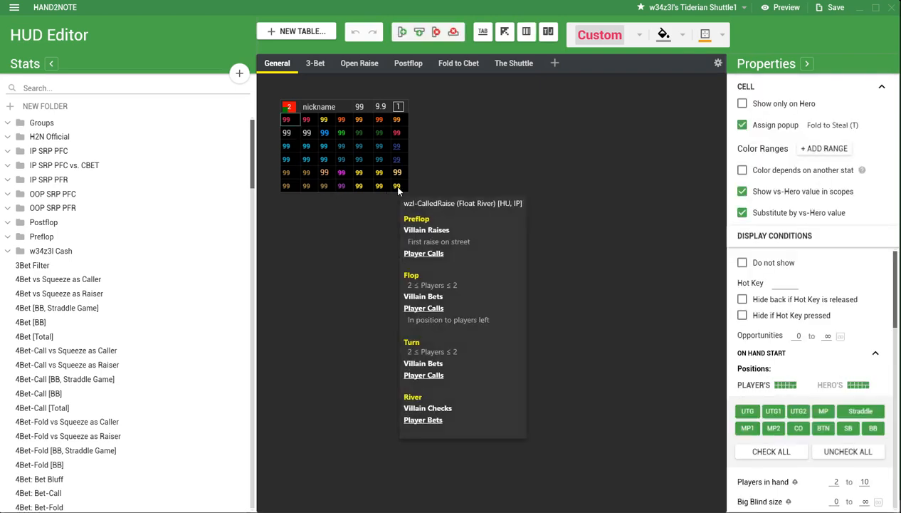
shift+click(398, 188)
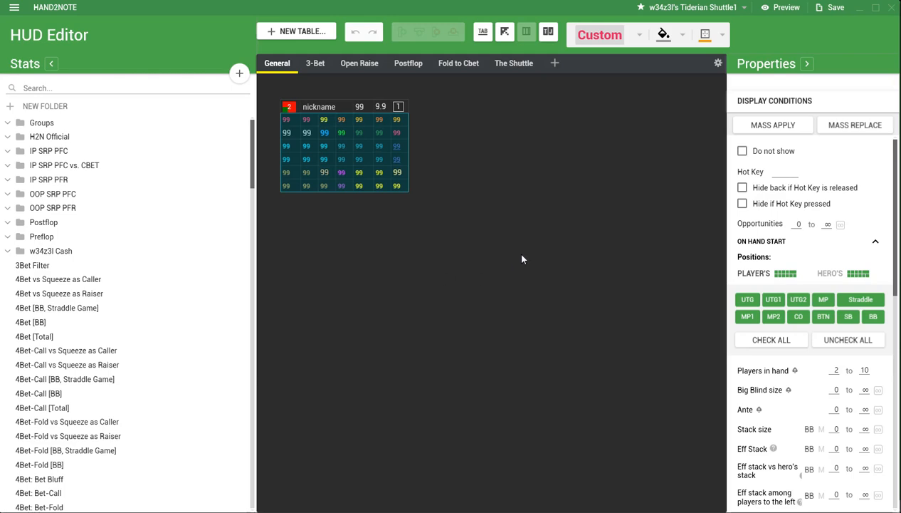
Set the font colour of the first three cells in the third and fourth stat rows to #01BDD8.
click(289, 146)
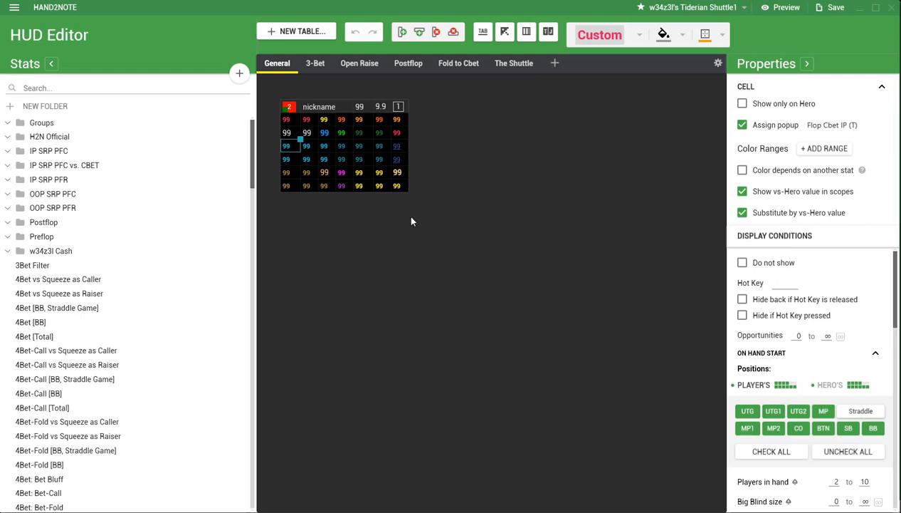
mouse_move(327, 161)
shift+click(324, 158)
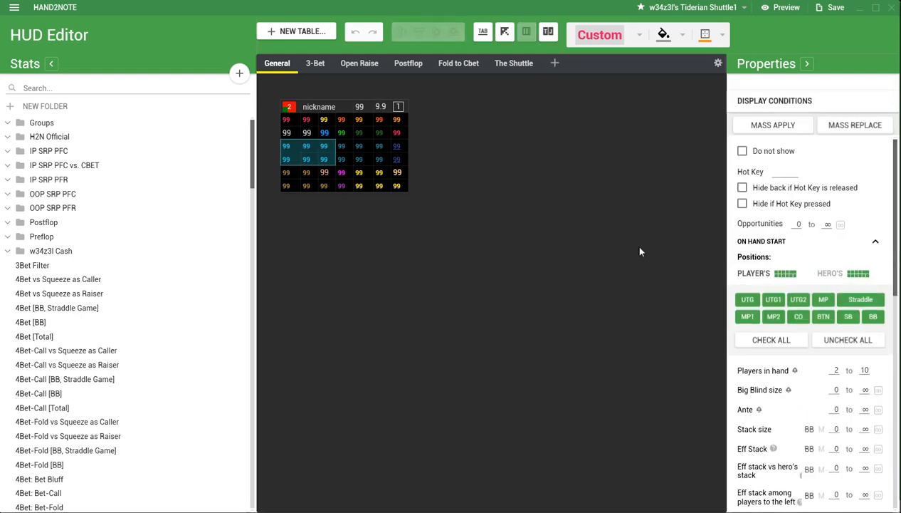
click(640, 34)
click(620, 77)
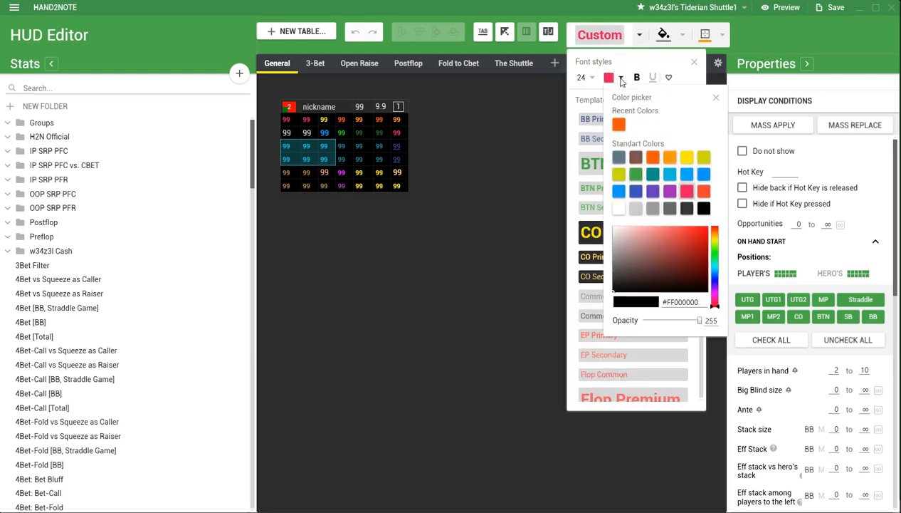
click(669, 179)
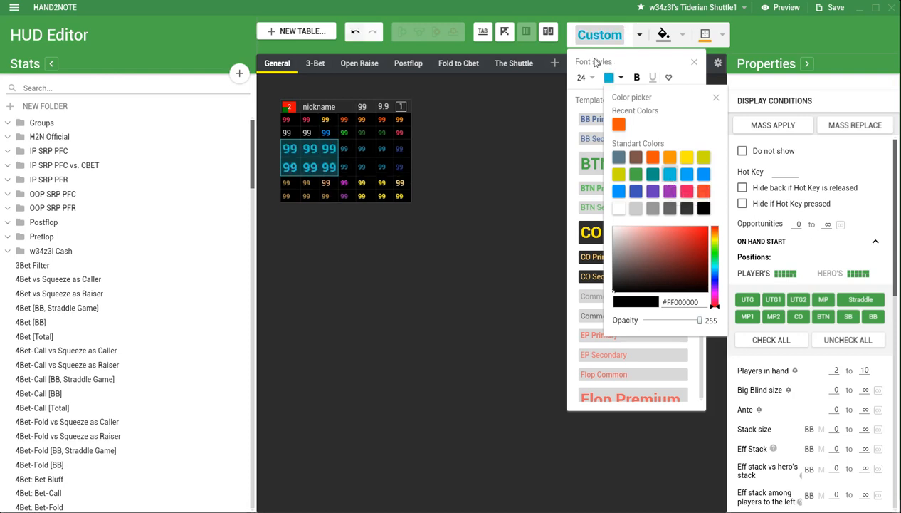
Set the font size of the six selected light-blue cells to 8.
click(587, 79)
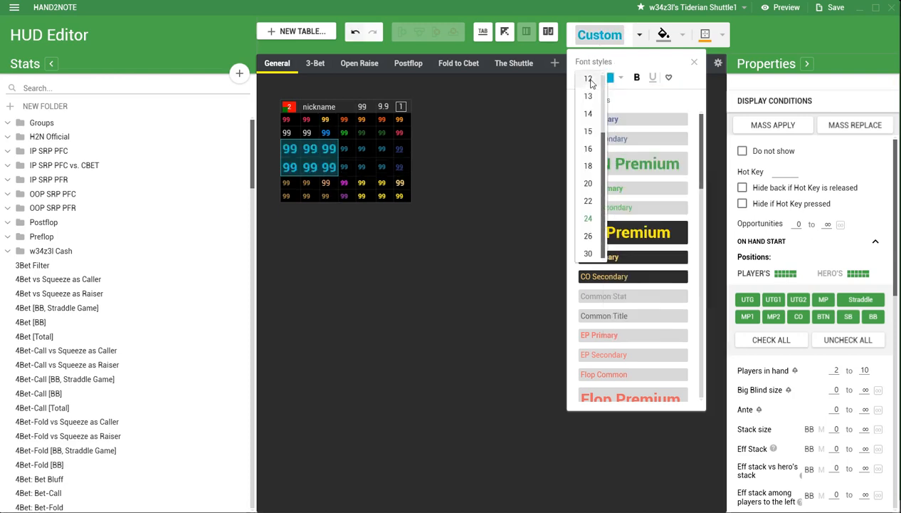
scroll(590, 89, up, 2)
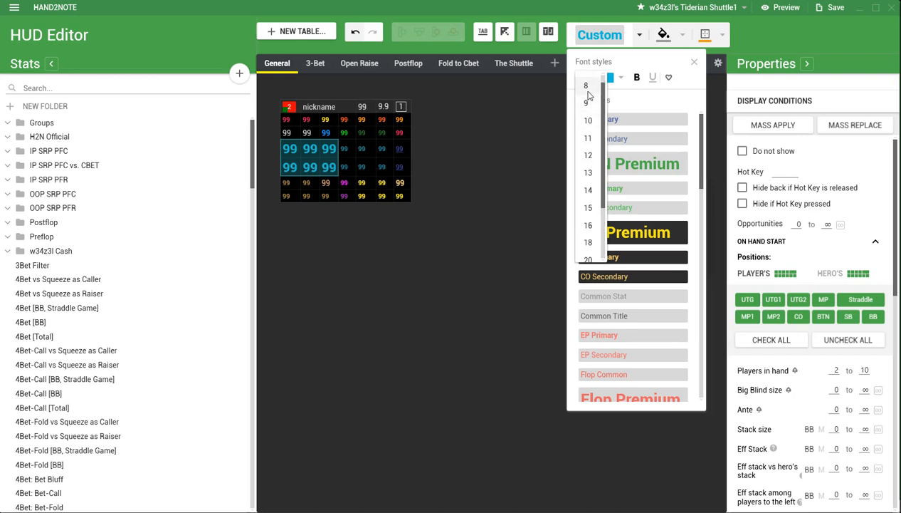
click(587, 86)
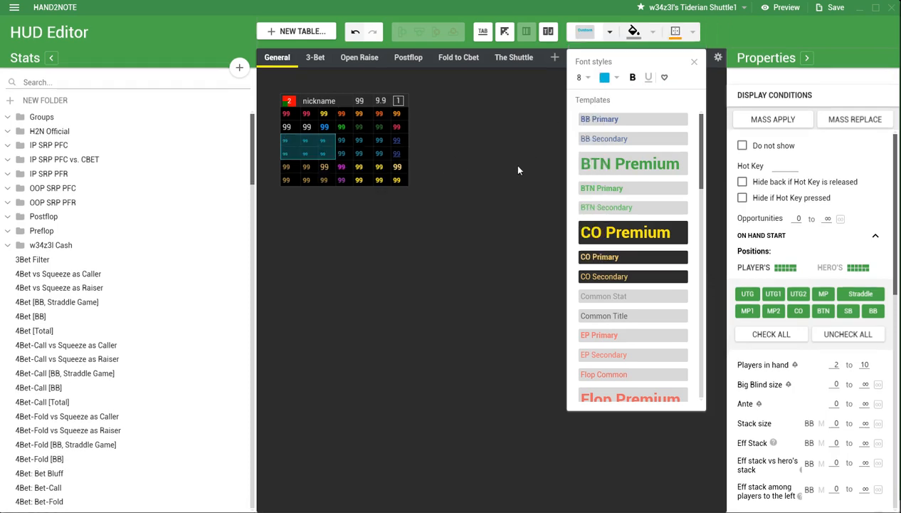
Apply the size 8 font in indigo blue to columns four to six of the third and fourth stat rows.
click(343, 144)
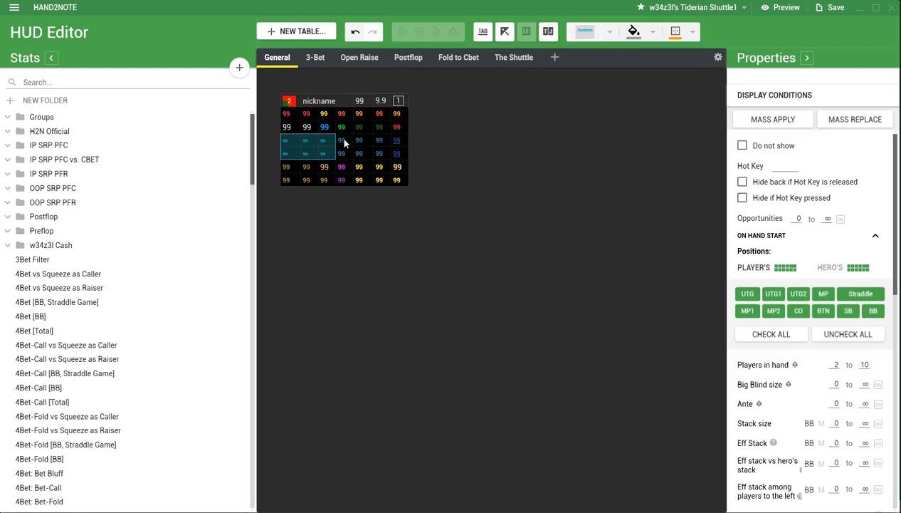
click(342, 141)
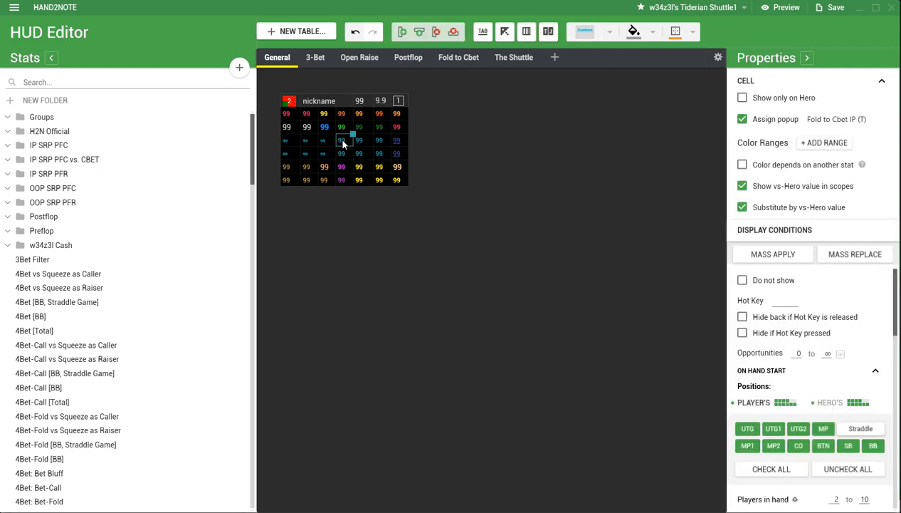
shift+click(377, 155)
click(610, 35)
scroll(623, 178, down, 3)
scroll(623, 178, up, 2)
click(613, 71)
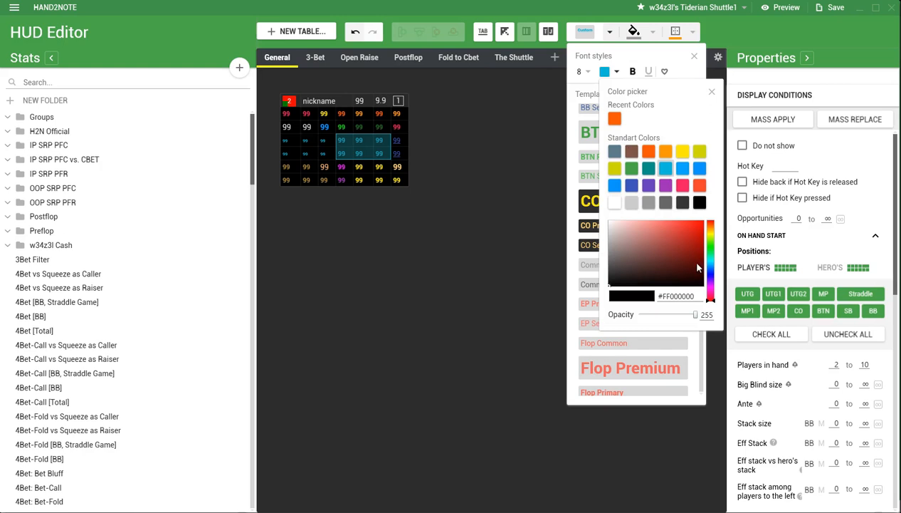
click(610, 34)
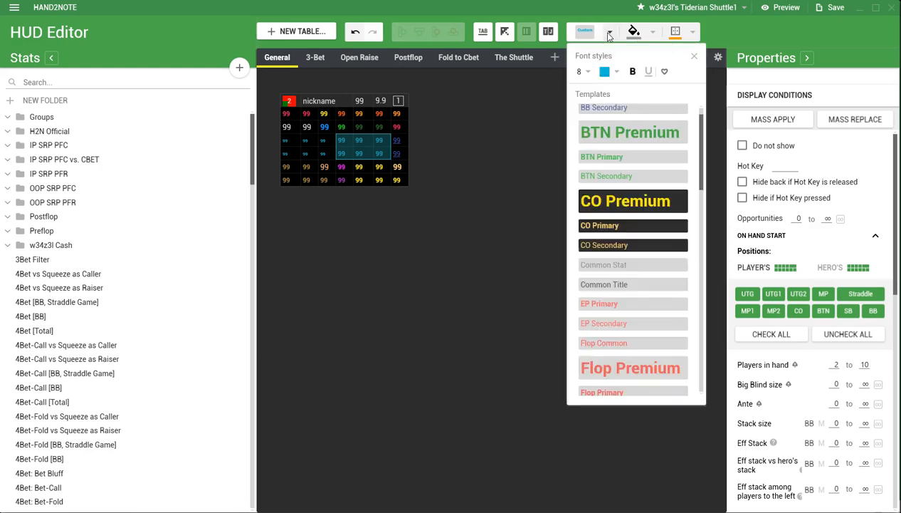
scroll(630, 158, up, 1)
scroll(630, 158, down, 4)
scroll(630, 160, up, 2)
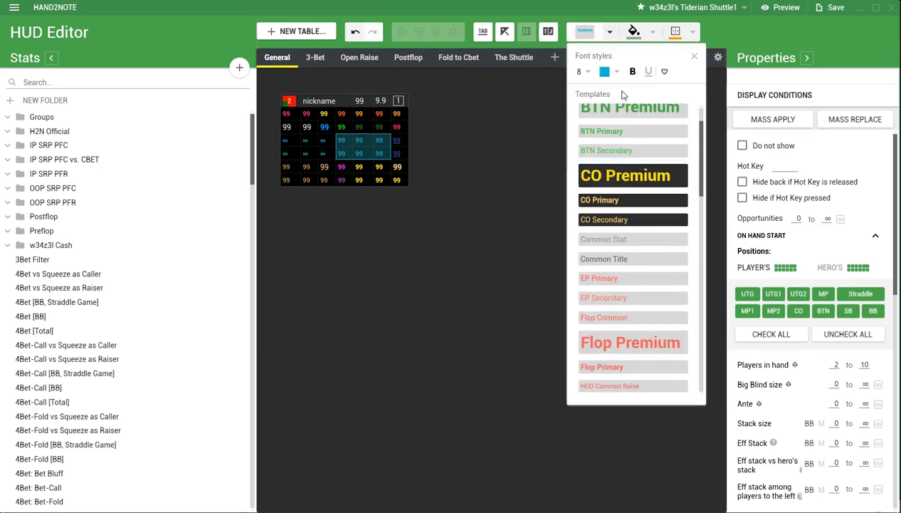
click(611, 72)
click(631, 185)
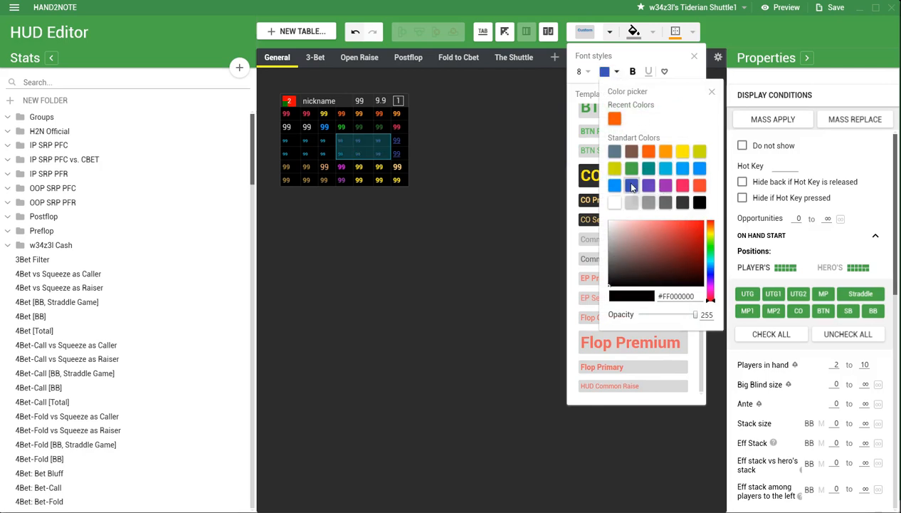
Mix a custom darker cyan font colour, #FF41A2B4, for the six selected cells.
click(709, 263)
click(675, 246)
click(675, 240)
click(666, 230)
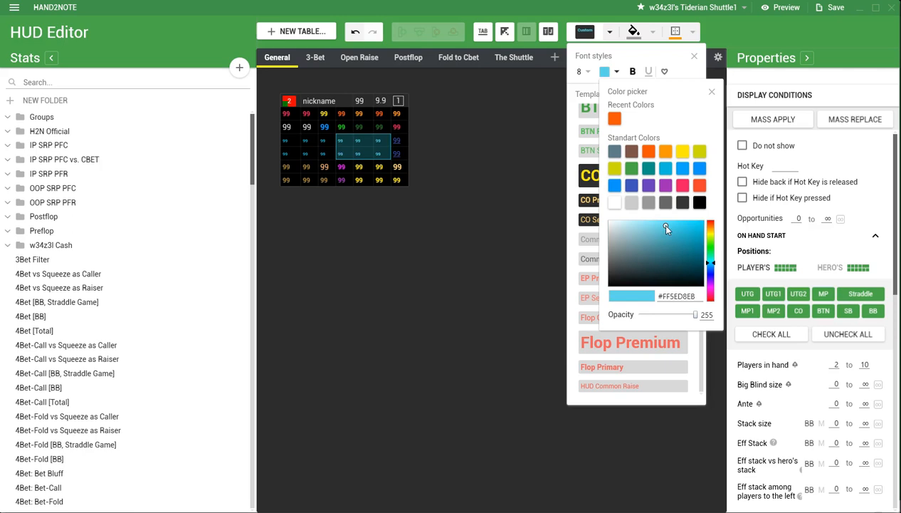
click(670, 241)
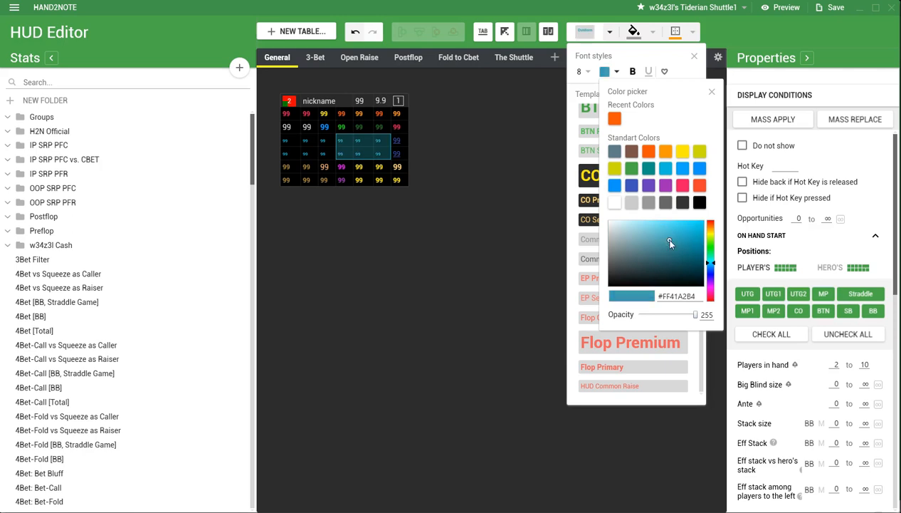
click(635, 54)
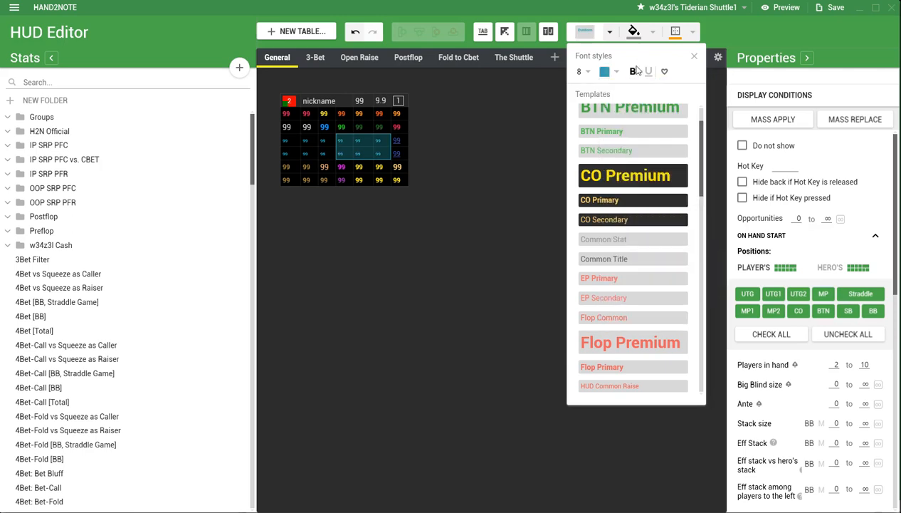
Apply the size 8 font in standard yellow to the last three columns of the bottom two stat rows.
click(358, 166)
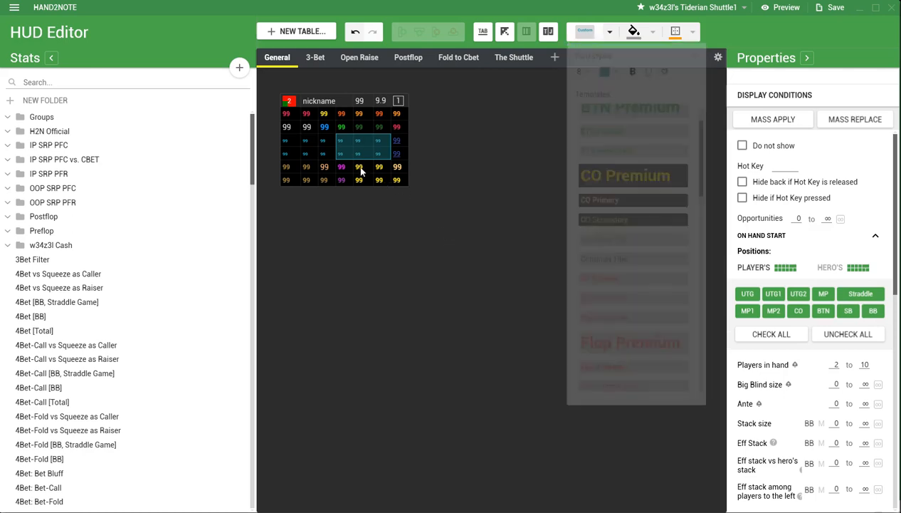
click(360, 168)
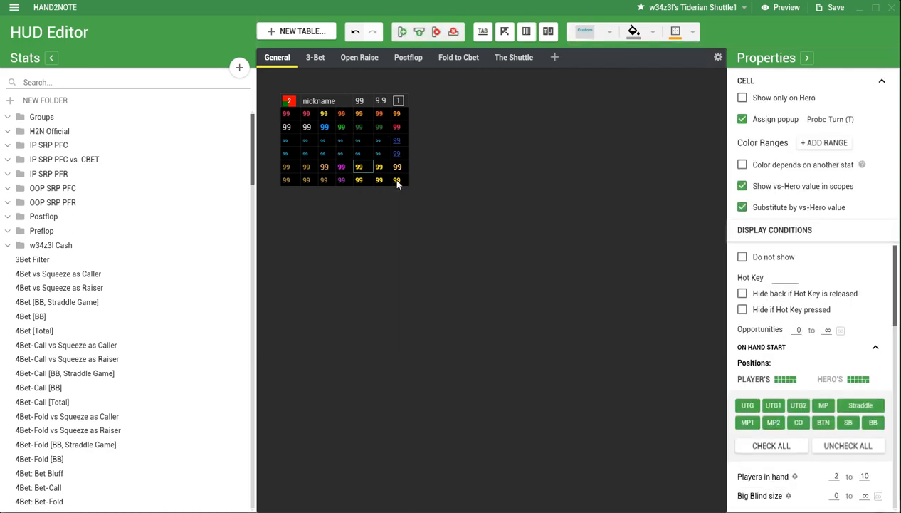
shift+click(397, 181)
click(611, 33)
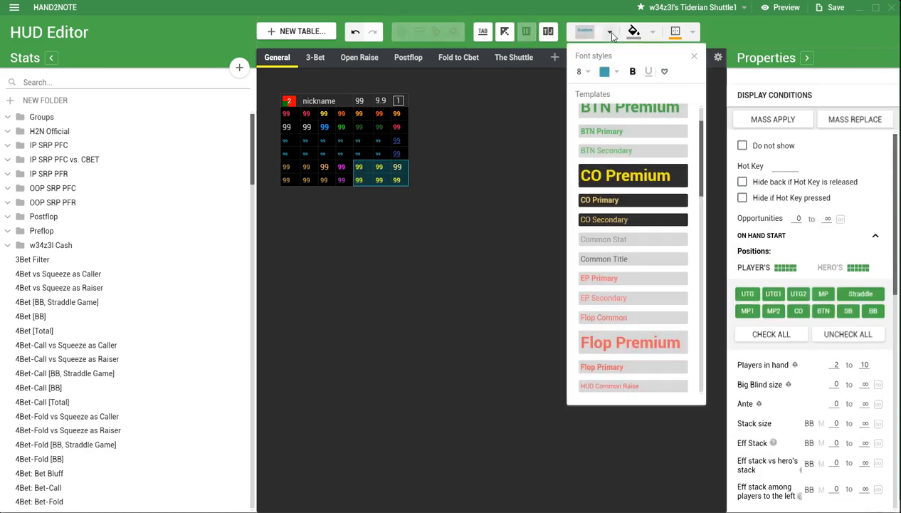
click(610, 72)
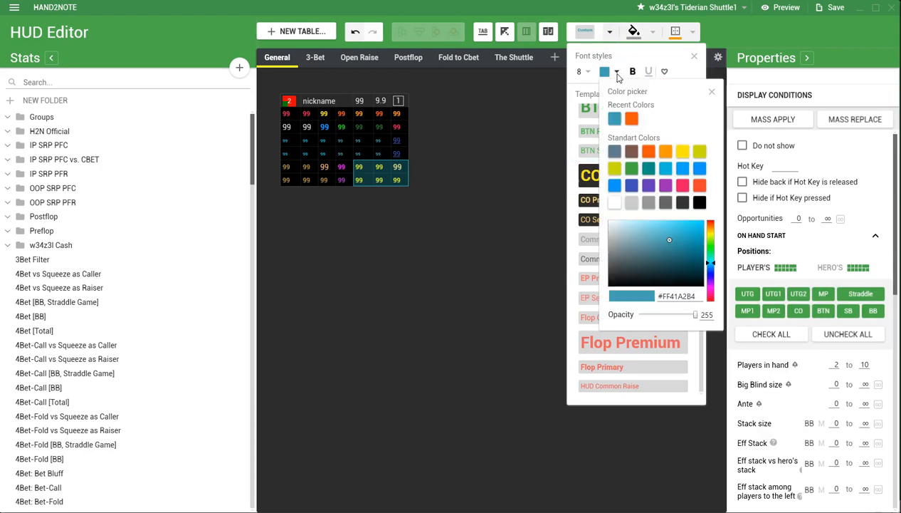
click(682, 151)
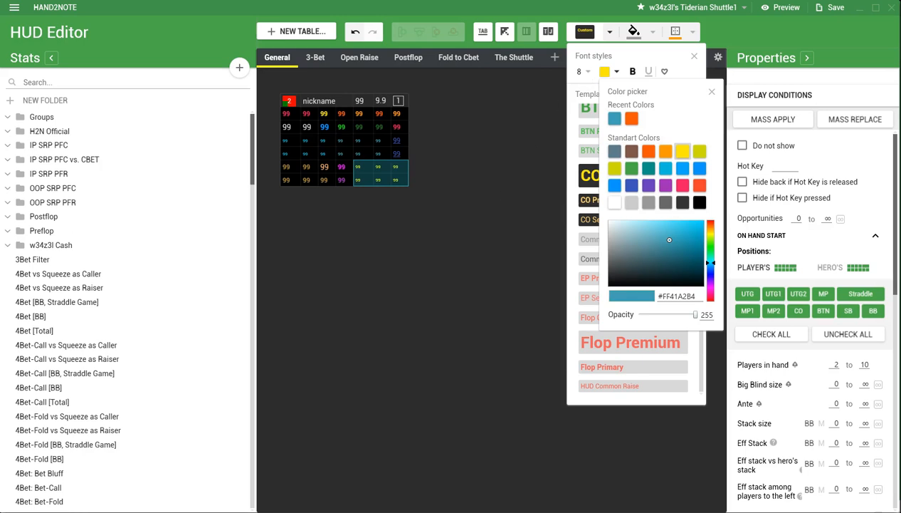
click(532, 225)
click(308, 181)
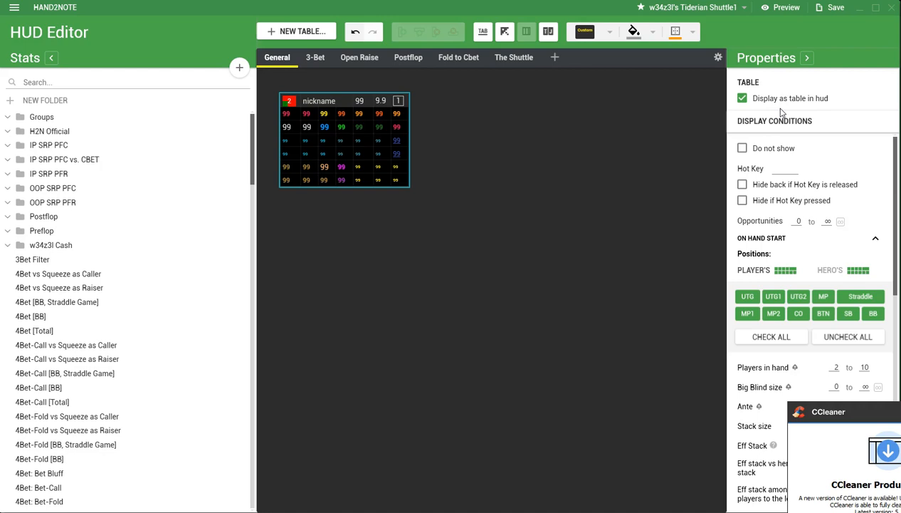
Turn off the Display as table in hud option for the stat table and leave the HUD Editor.
click(742, 98)
click(891, 7)
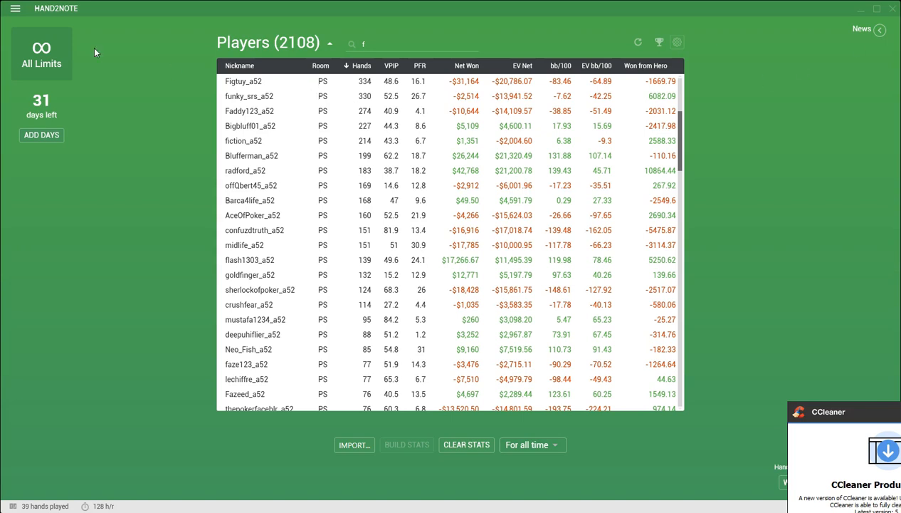
In the Game Types configuration, assign the Tiderian Shuttle - Multipanel HUD to NL Cash 3-10 max.
click(15, 10)
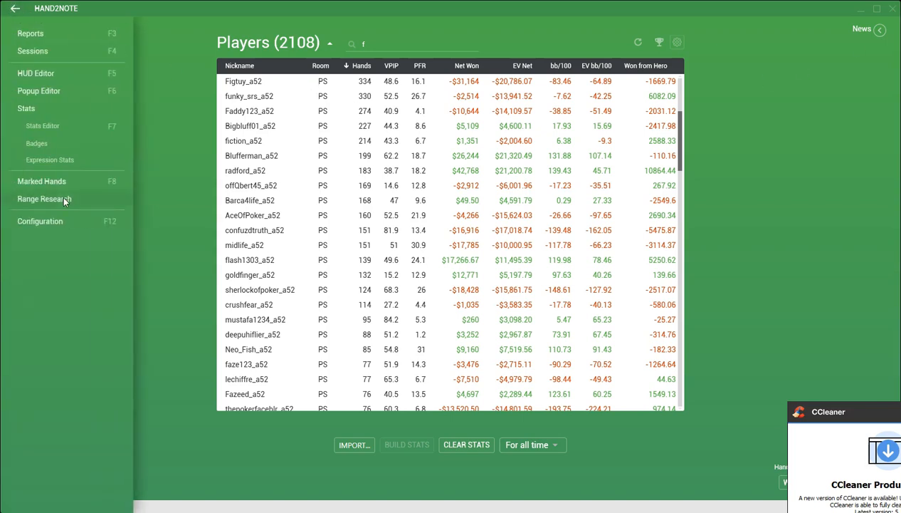
click(31, 224)
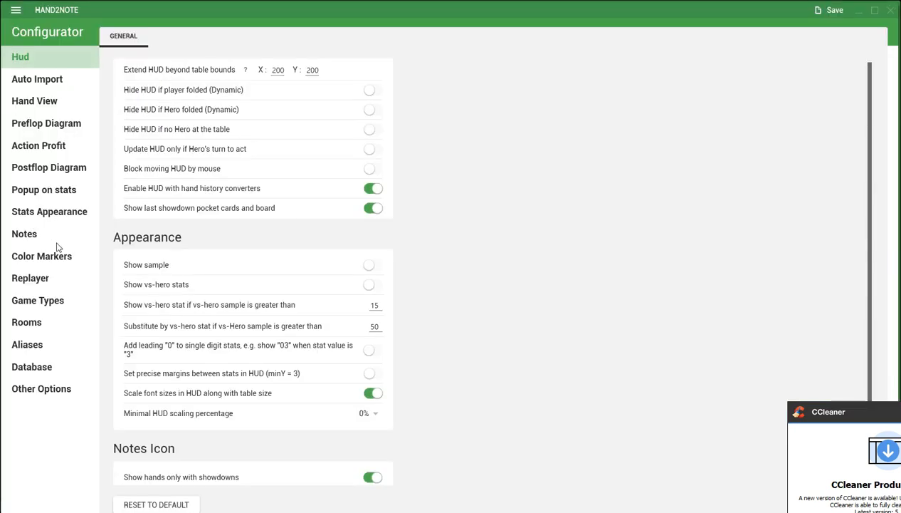
click(47, 303)
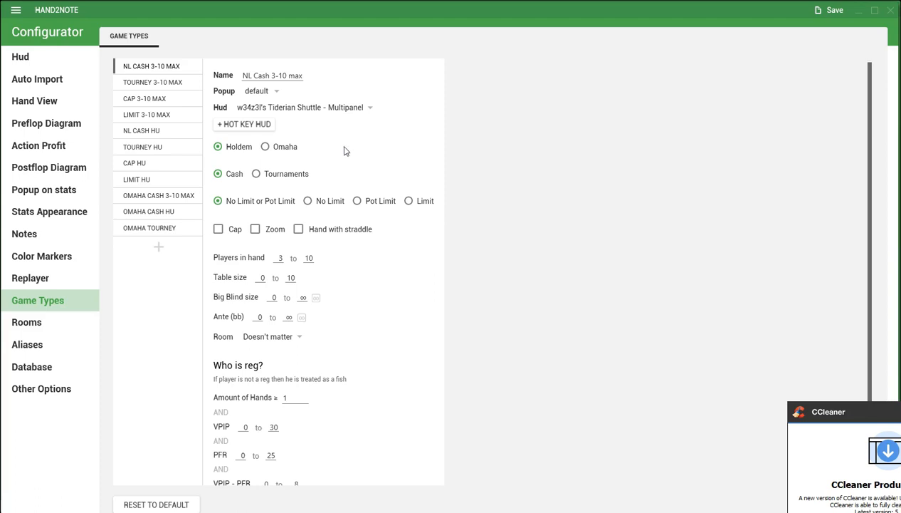
click(367, 112)
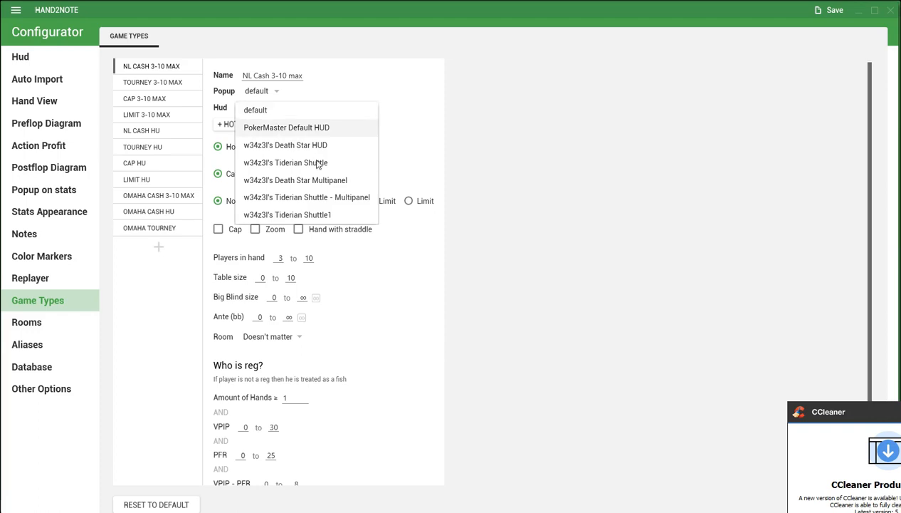
click(307, 200)
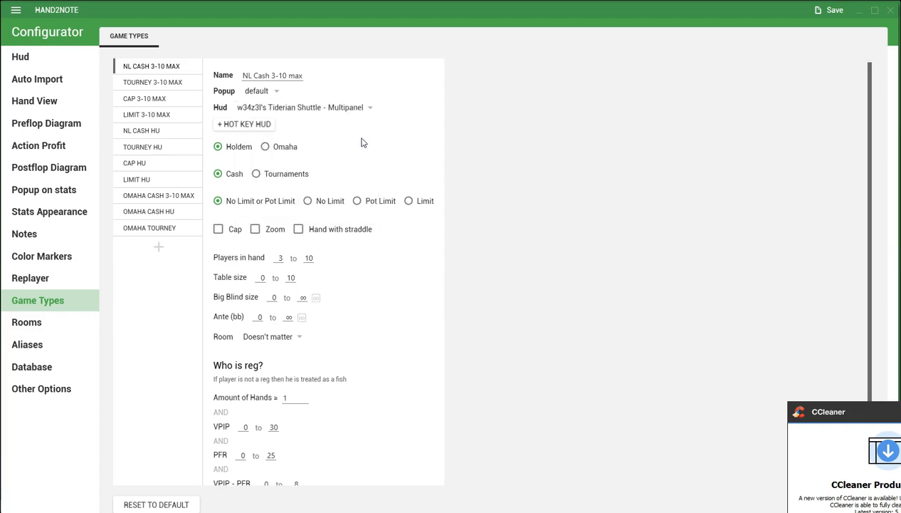
Set the popup for NL Cash 3-10 max to Tiderian Shuttle.
click(277, 94)
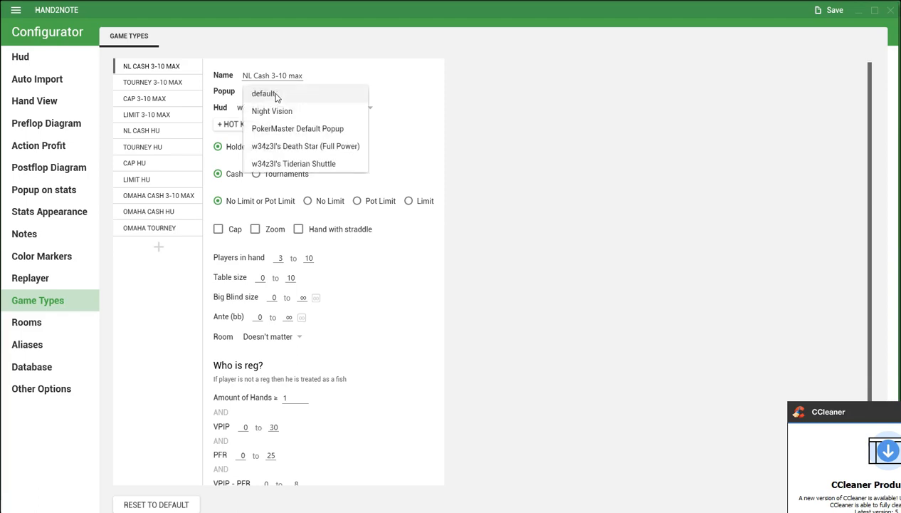
click(276, 97)
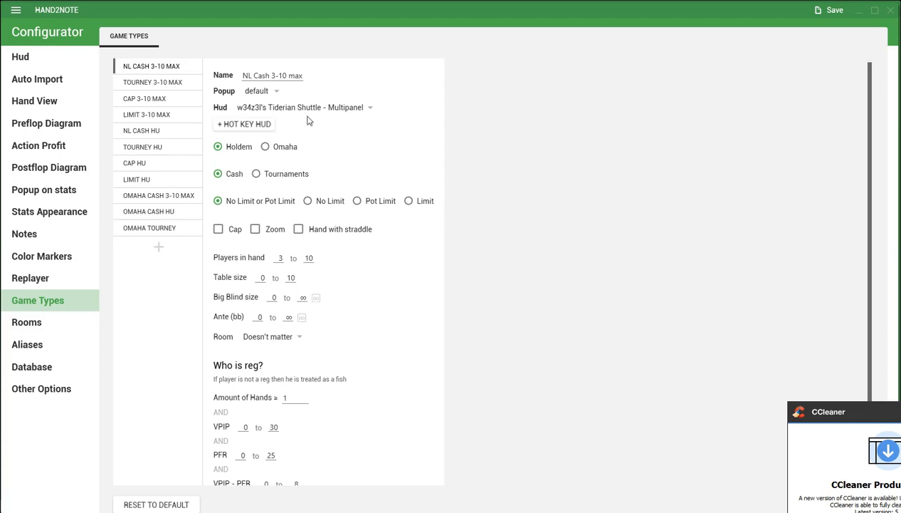
click(274, 97)
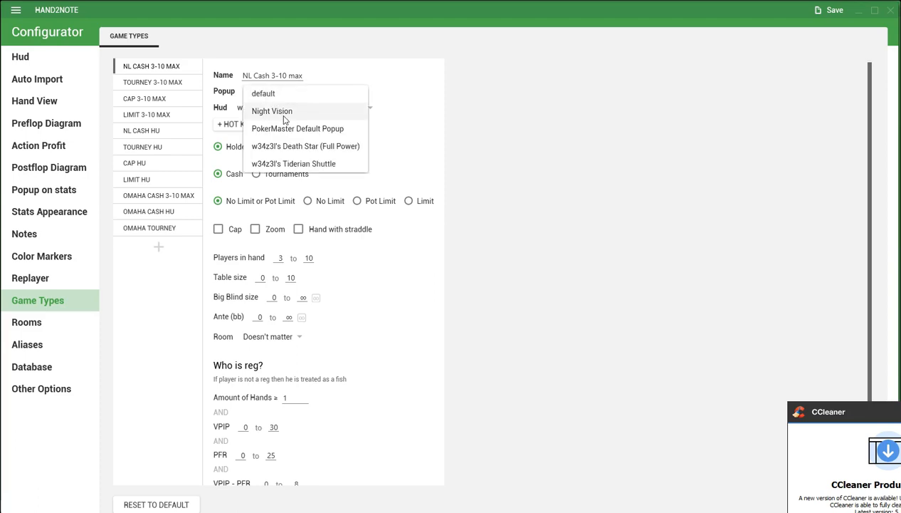
click(281, 164)
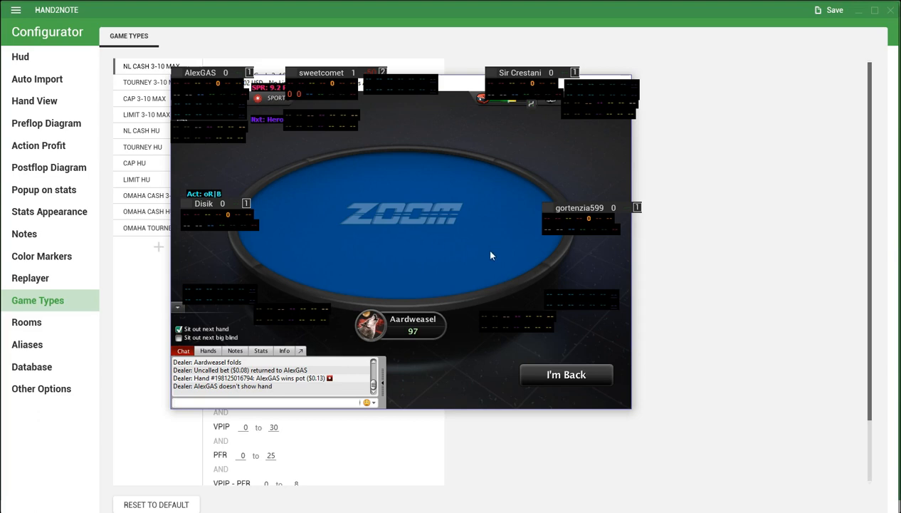
Spread out the top-centre seat's HUD on the poker table, placing the nickname panel above the table edge and the other two panels further right.
drag(338, 80, 340, 51)
drag(389, 80, 404, 81)
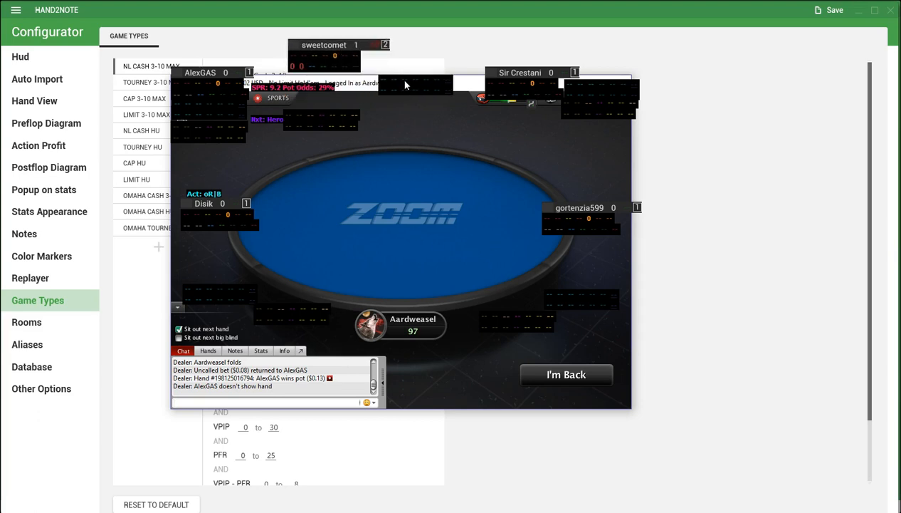
drag(317, 118, 377, 121)
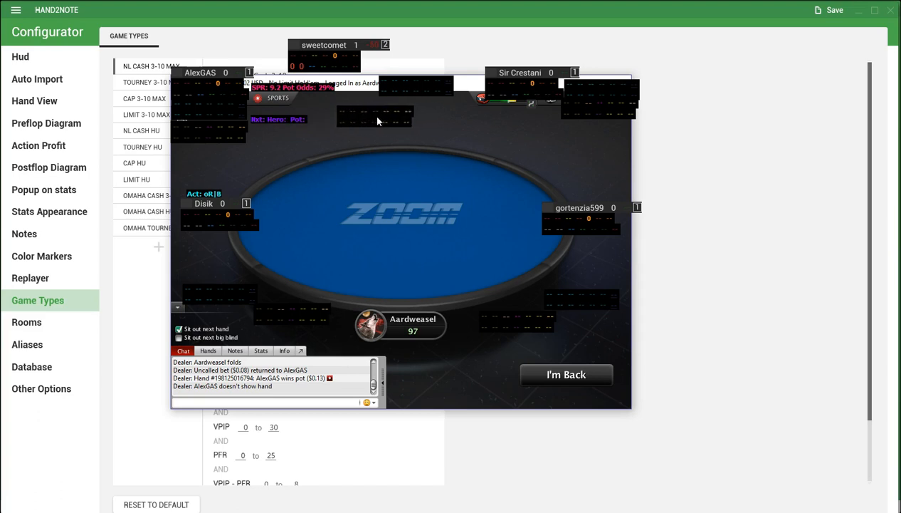
Bring the left-hand seat's nickname panel and two separate stat panels closer together along the table's lower-left side.
drag(278, 312, 262, 320)
drag(213, 220, 210, 243)
drag(223, 293, 221, 277)
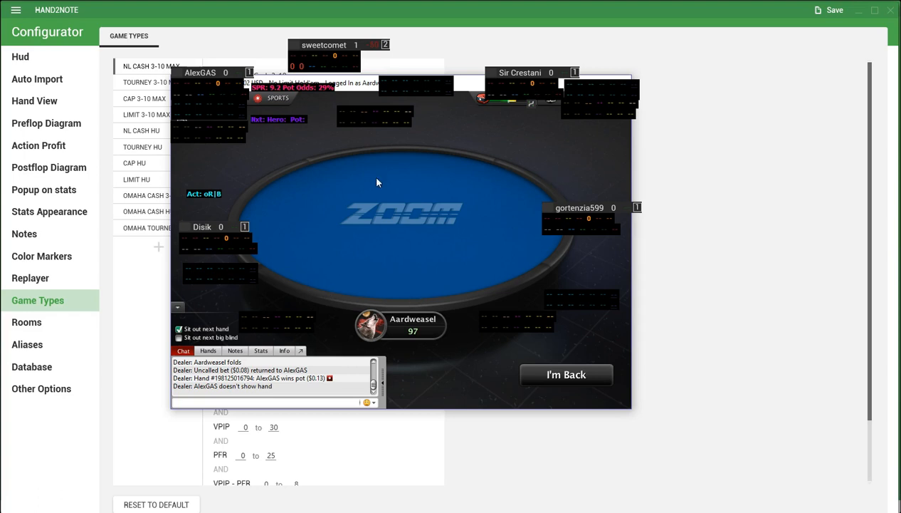
drag(203, 227, 404, 257)
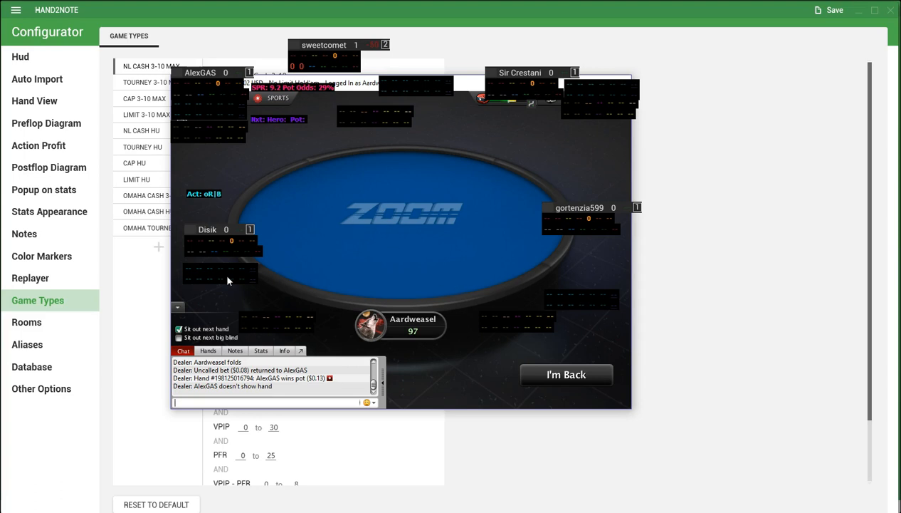
mouse_move(209, 252)
mouse_down()
mouse_move(282, 128)
mouse_move(206, 247)
mouse_move(370, 111)
mouse_move(205, 253)
mouse_move(195, 219)
mouse_move(197, 243)
mouse_move(209, 245)
mouse_up()
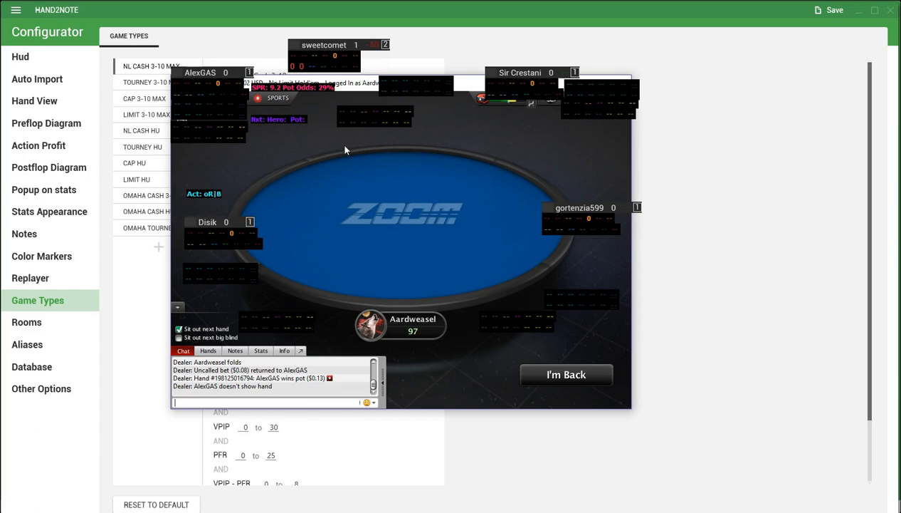
Stack the top-centre seat's two separate stat panels one above the other to the right of its nickname panel.
drag(361, 116, 392, 114)
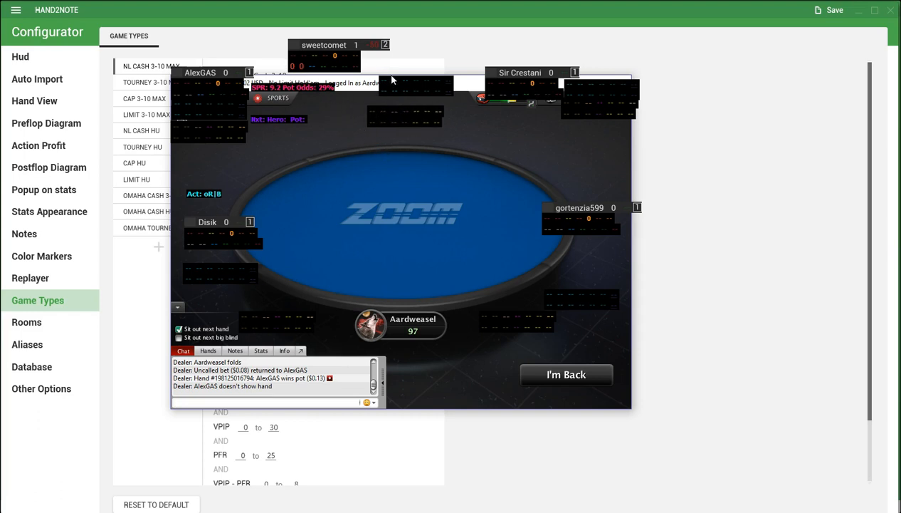
drag(390, 88, 385, 67)
mouse_move(398, 118)
mouse_down()
mouse_move(393, 84)
mouse_move(396, 119)
mouse_up()
mouse_move(394, 62)
mouse_down()
mouse_move(367, 86)
mouse_move(437, 59)
mouse_move(416, 76)
mouse_move(312, 53)
mouse_move(360, 62)
mouse_move(364, 135)
mouse_move(514, 109)
mouse_move(365, 94)
mouse_move(405, 79)
mouse_move(393, 67)
mouse_up()
drag(393, 126, 385, 95)
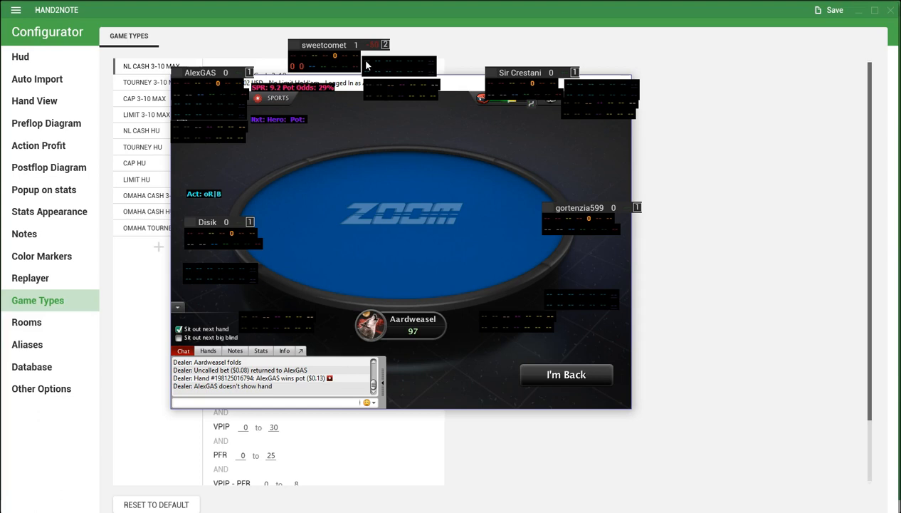
Attach the top-centre seat's middle stat panel directly beneath its nickname panel and place the yellow stat panel right beside it.
click(366, 65)
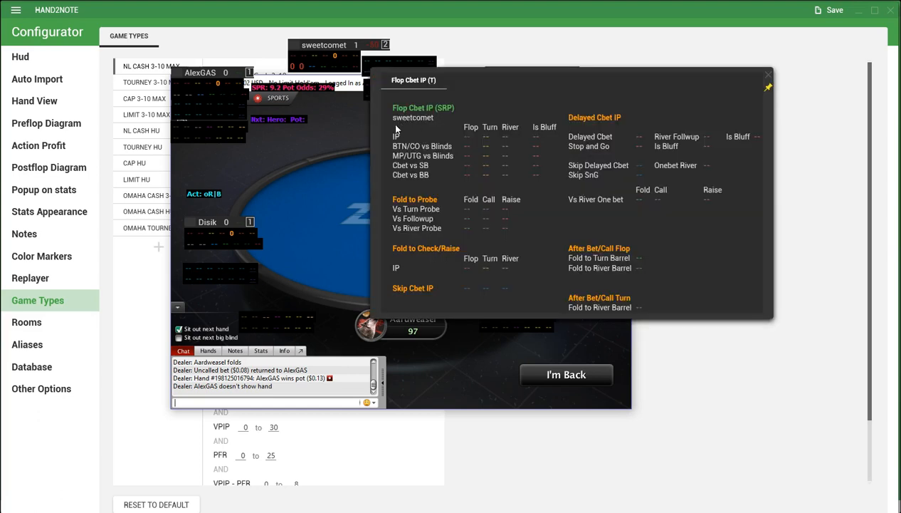
click(497, 90)
drag(384, 73, 358, 83)
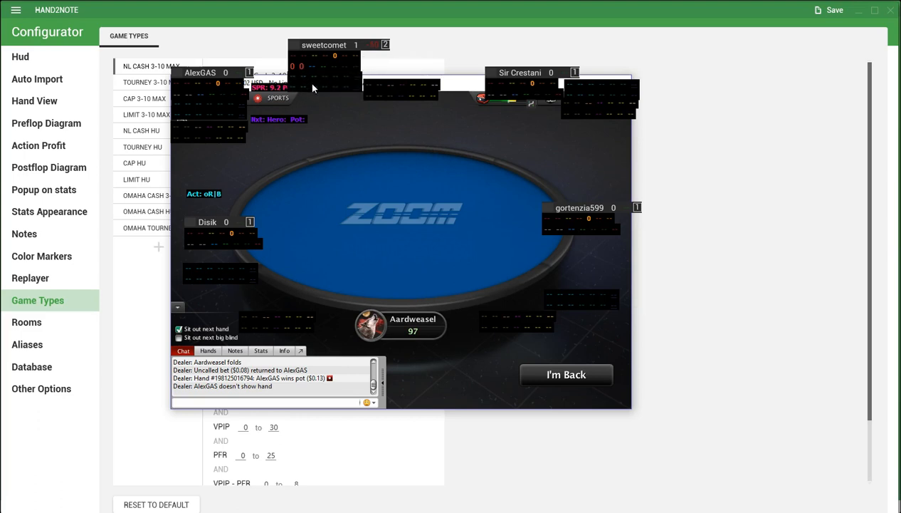
click(368, 84)
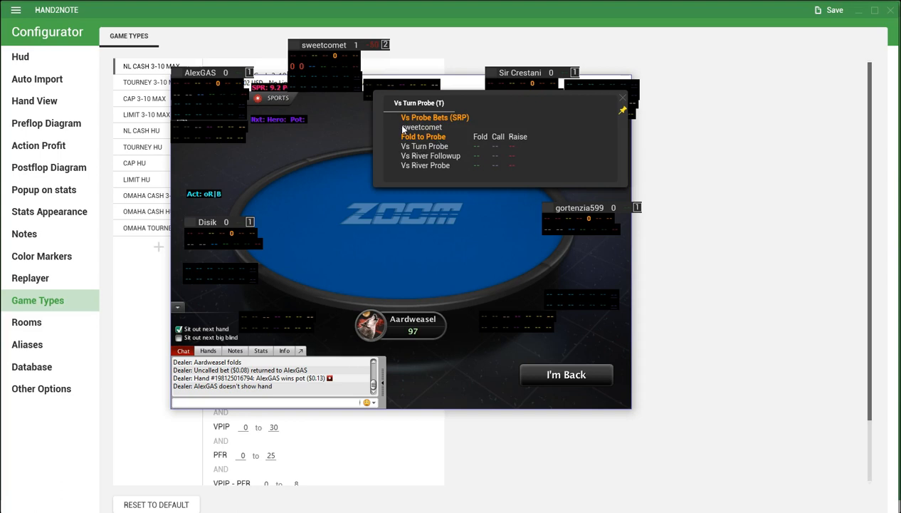
mouse_move(399, 92)
mouse_down()
mouse_move(387, 108)
mouse_move(320, 106)
mouse_move(388, 89)
mouse_up()
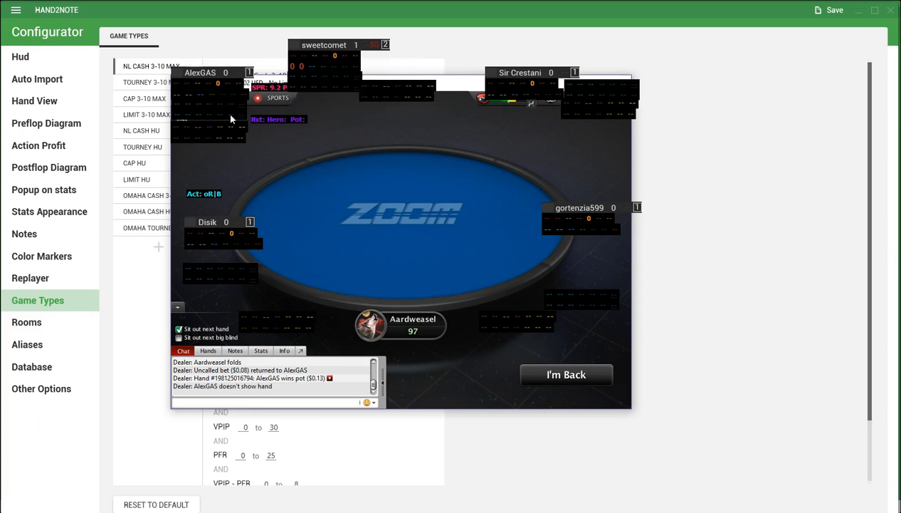